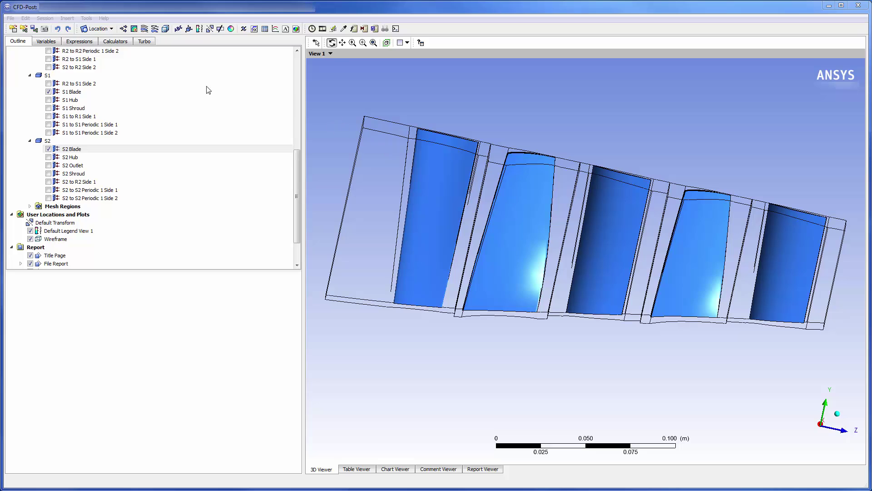
# - Start a data export from CFD-Post and name the file inlet.csv
pyautogui.click(11, 18)
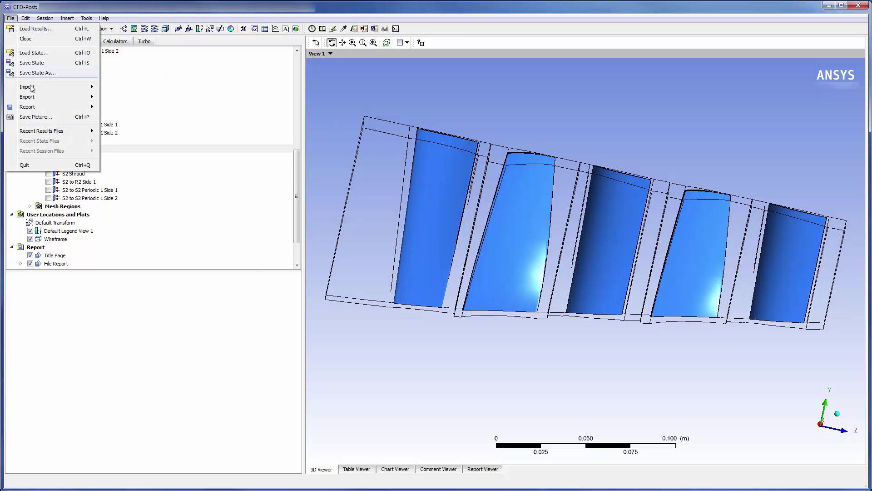
pyautogui.moveTo(33, 103)
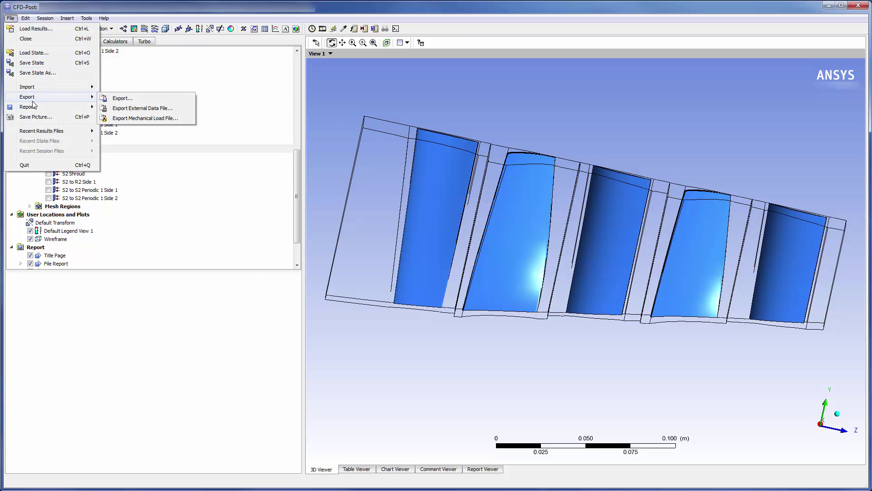
pyautogui.click(112, 98)
pyautogui.click(414, 156)
pyautogui.moveTo(415, 156); pyautogui.dragTo(377, 154)
pyautogui.press('BackSpace')
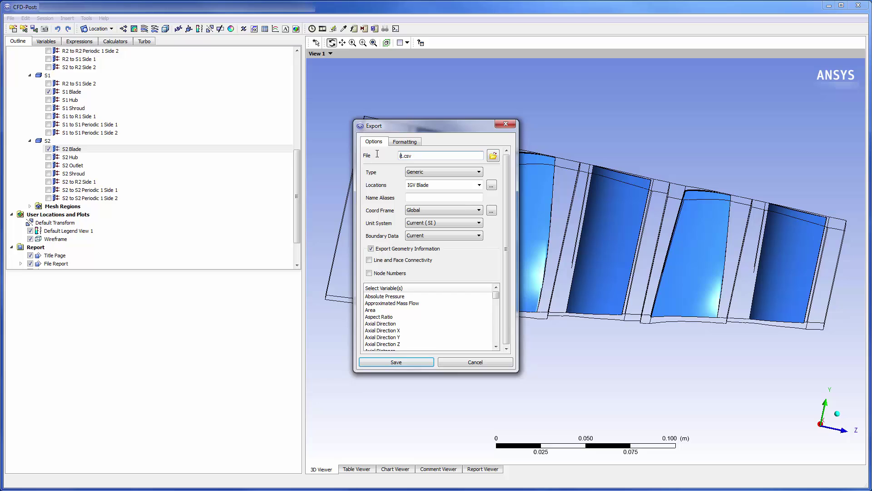
pyautogui.write('inle')
# - Set the export type to BC Profile at location S1 to R1 Side 1
pyautogui.click(465, 173)
pyautogui.click(465, 188)
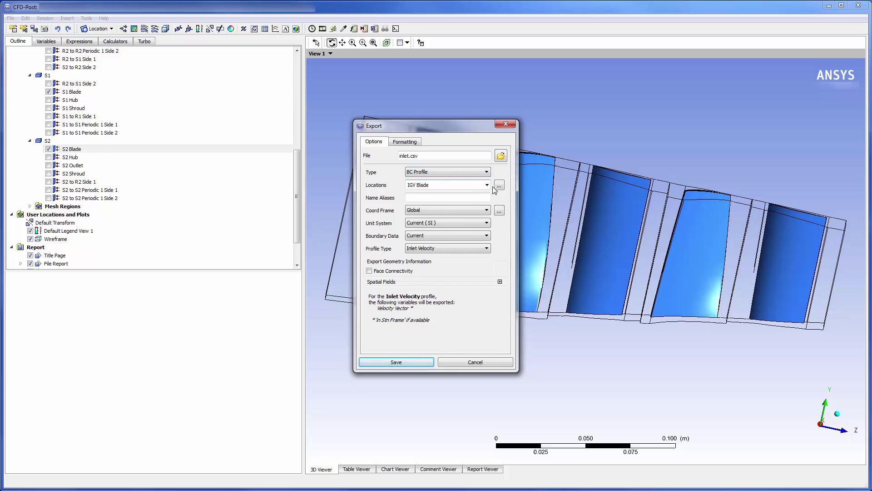
pyautogui.click(494, 187)
pyautogui.moveTo(486, 207); pyautogui.dragTo(484, 260)
pyautogui.click(467, 311)
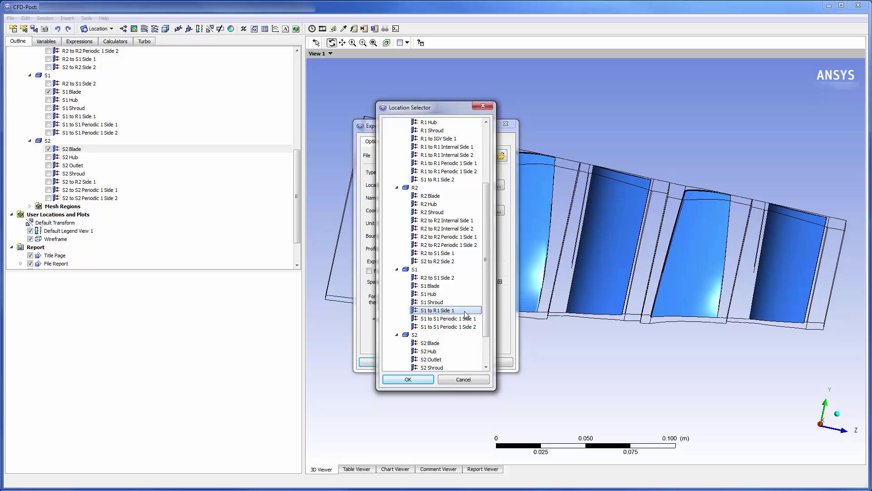
pyautogui.click(409, 379)
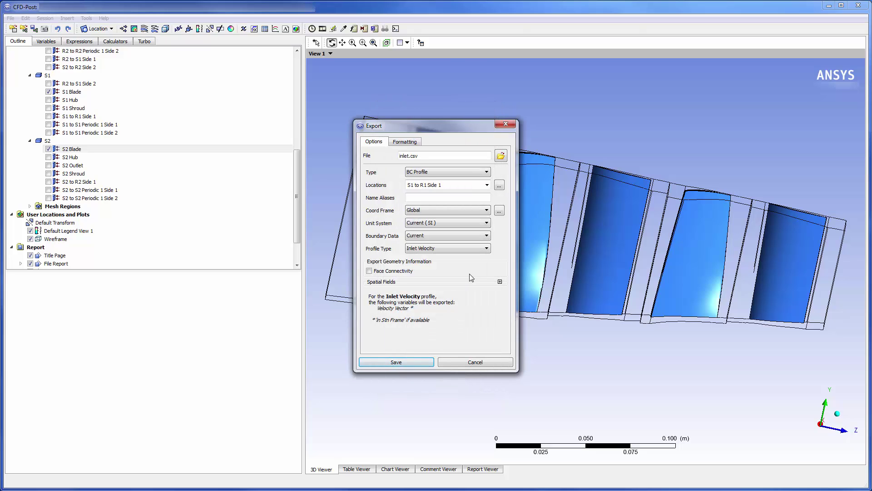
# - Choose Inlet Total Pressure with face connectivity, then save, overwriting inlet.csv
pyautogui.click(475, 248)
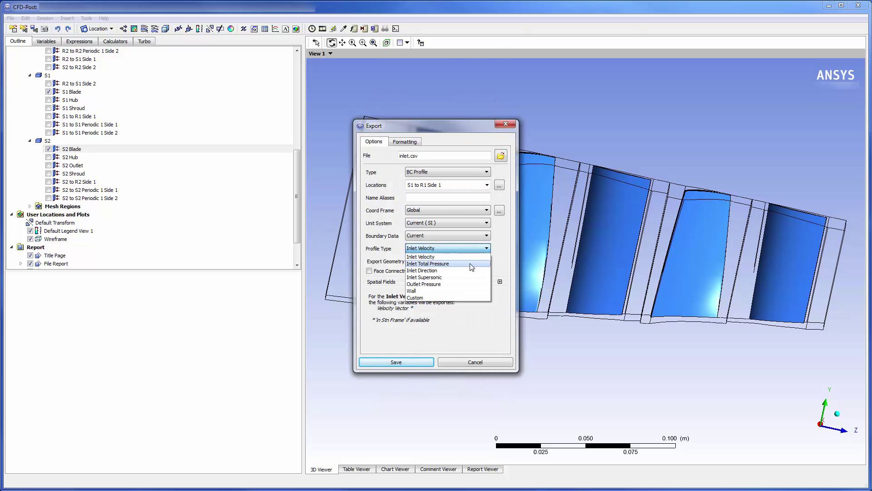
pyautogui.click(472, 264)
pyautogui.click(369, 271)
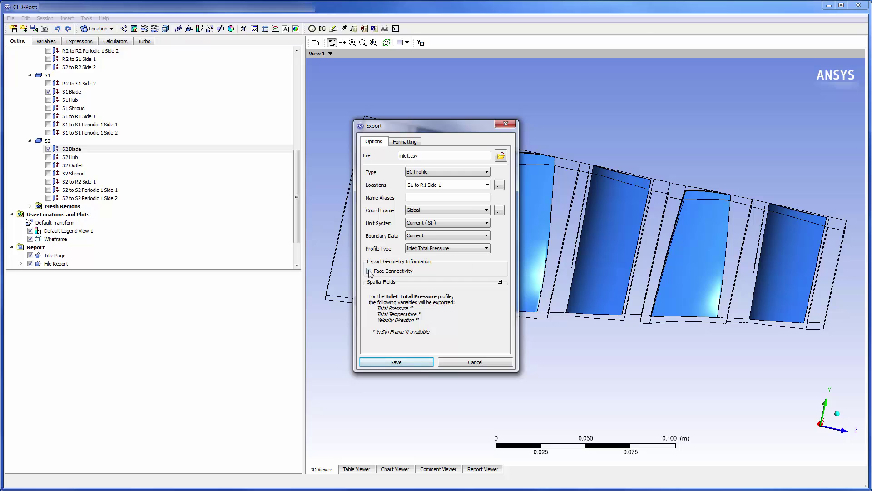
pyautogui.click(400, 361)
pyautogui.click(411, 283)
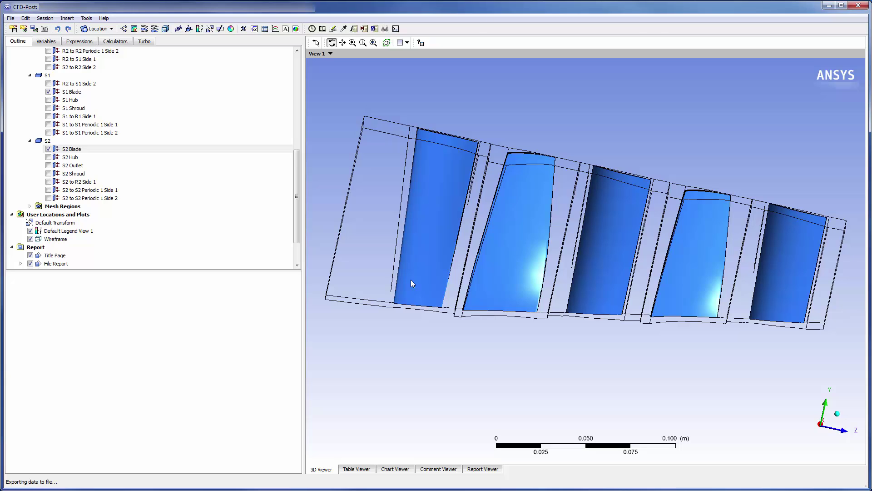
# - Reopen the export and rename the file from inlet to outlet.csv
pyautogui.click(10, 18)
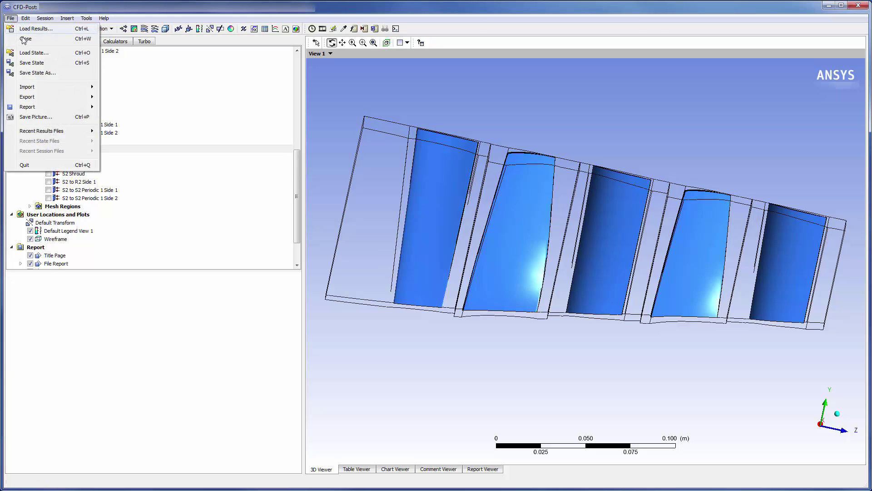
pyautogui.moveTo(45, 97)
pyautogui.click(119, 100)
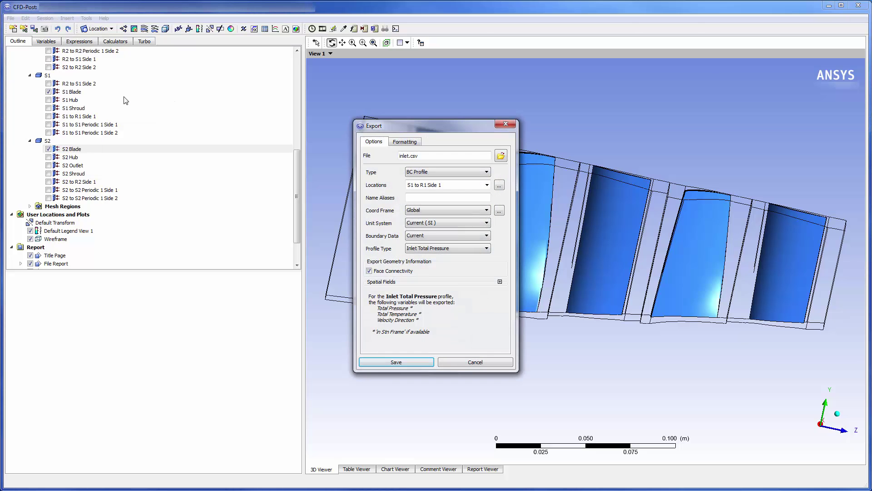
pyautogui.moveTo(409, 158); pyautogui.dragTo(396, 159)
pyautogui.write('outlet')
# - Export an Outlet Pressure profile from R2 to S1 Side 2, overwriting outlet.csv
pyautogui.click(499, 185)
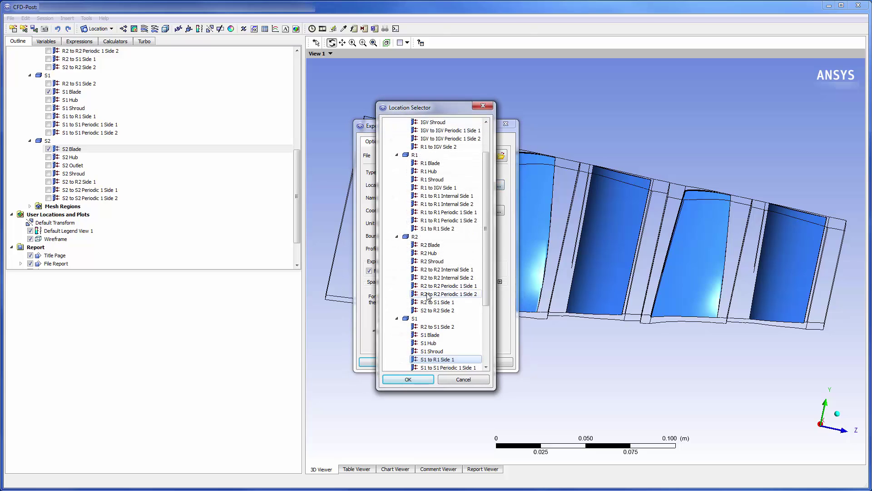
pyautogui.click(446, 327)
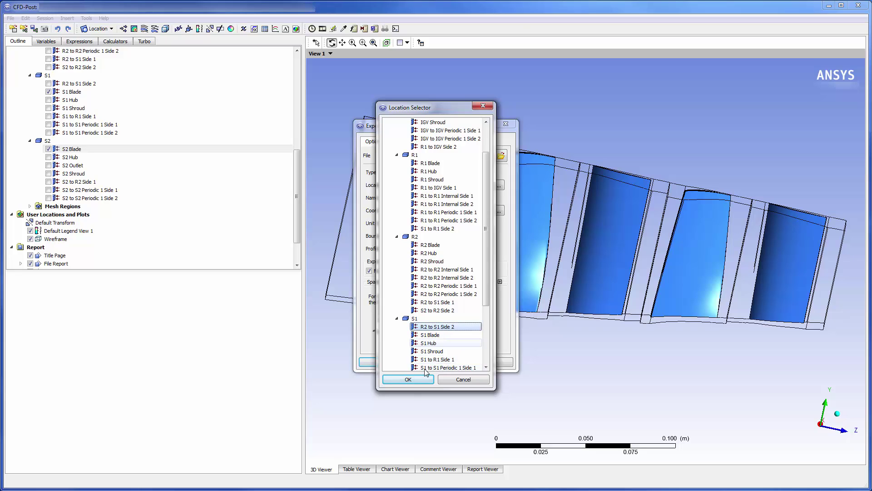
pyautogui.click(422, 379)
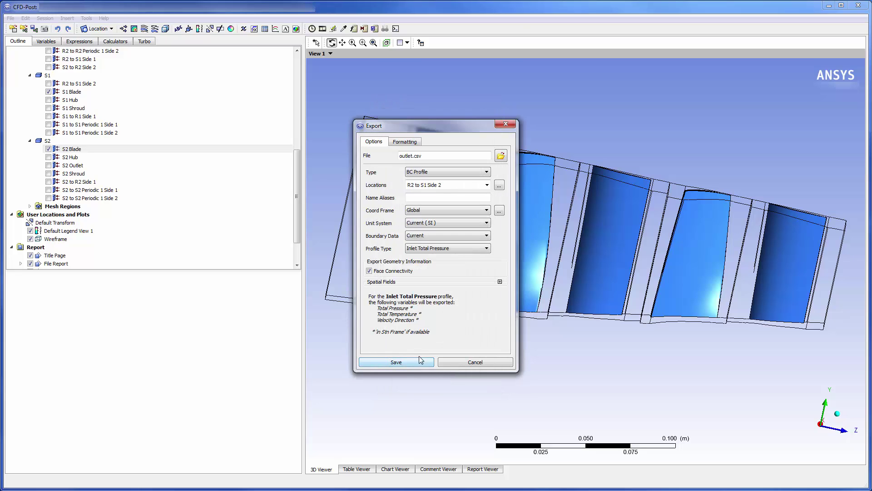
pyautogui.click(473, 249)
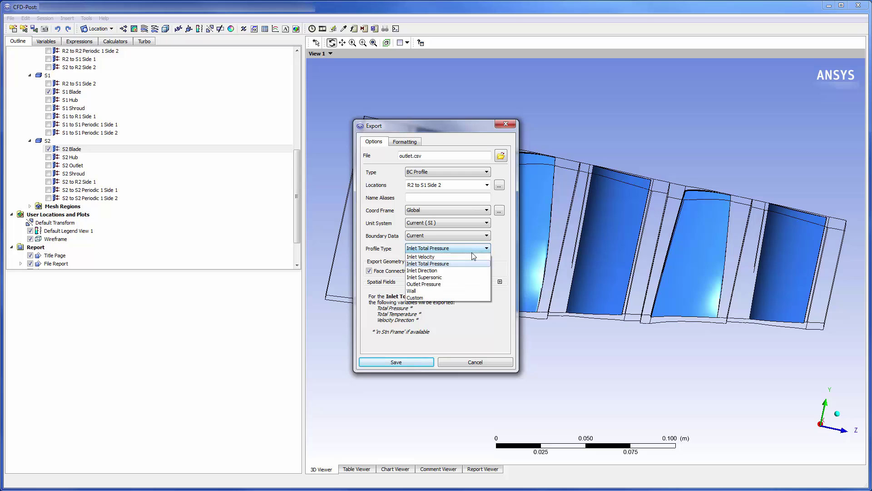
pyautogui.click(468, 284)
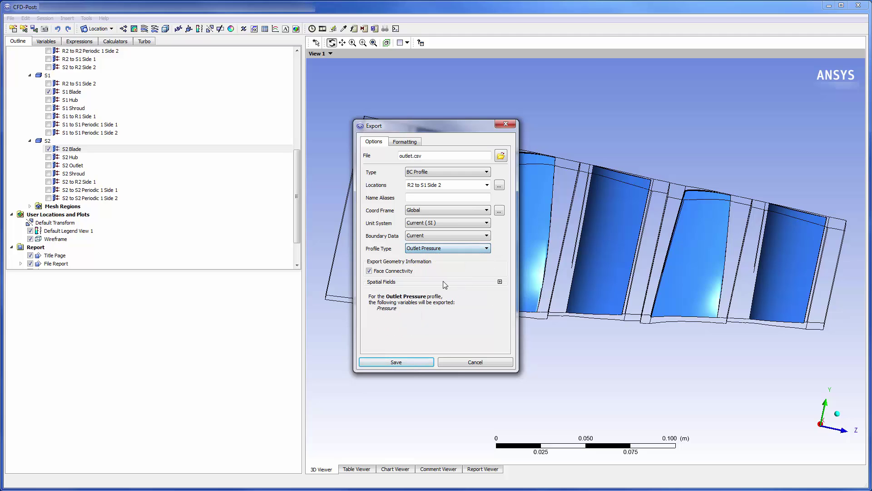
pyautogui.click(411, 366)
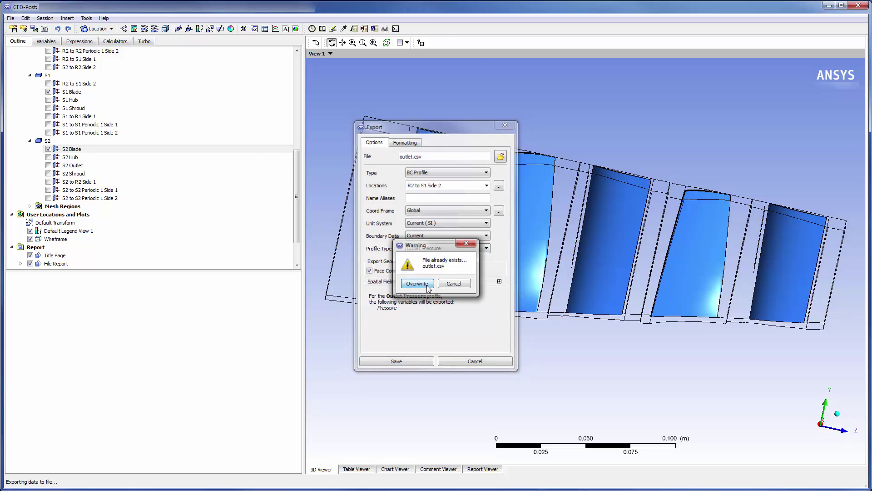
pyautogui.click(427, 285)
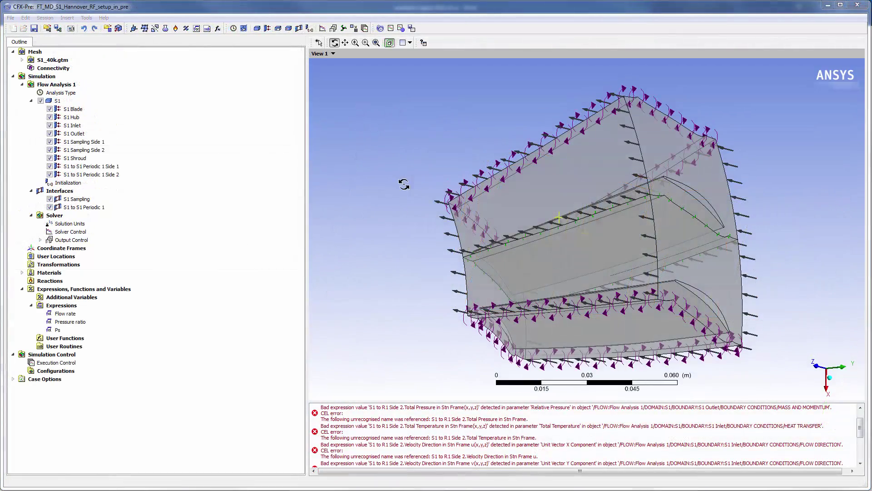
pyautogui.moveTo(518, 224); pyautogui.dragTo(472, 229)
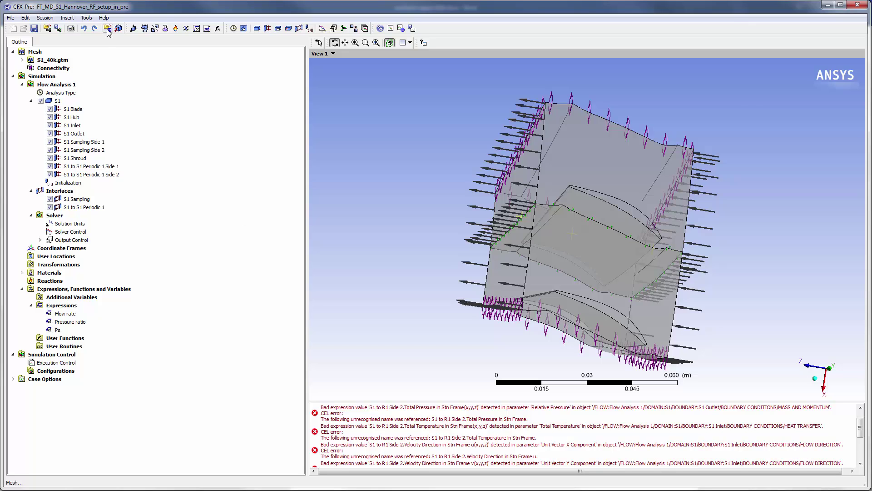
# - Expand the profile data with the default settings, overwriting the existing profile file
pyautogui.click(86, 18)
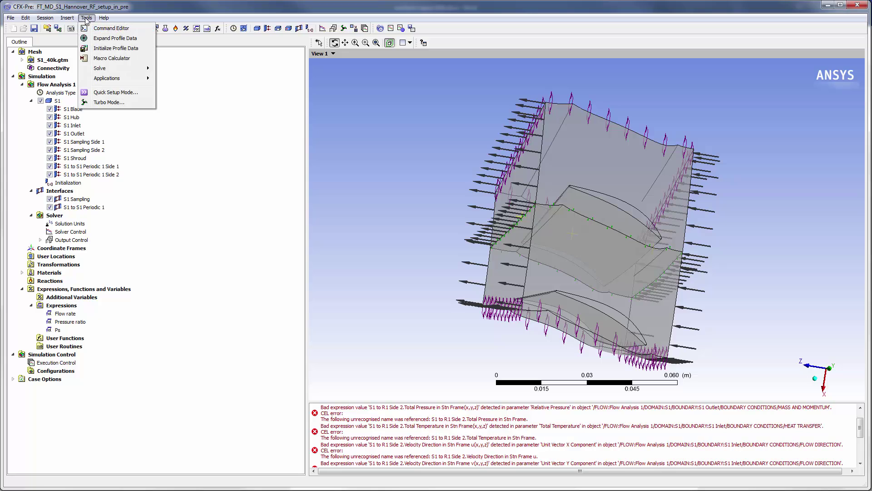
pyautogui.click(109, 38)
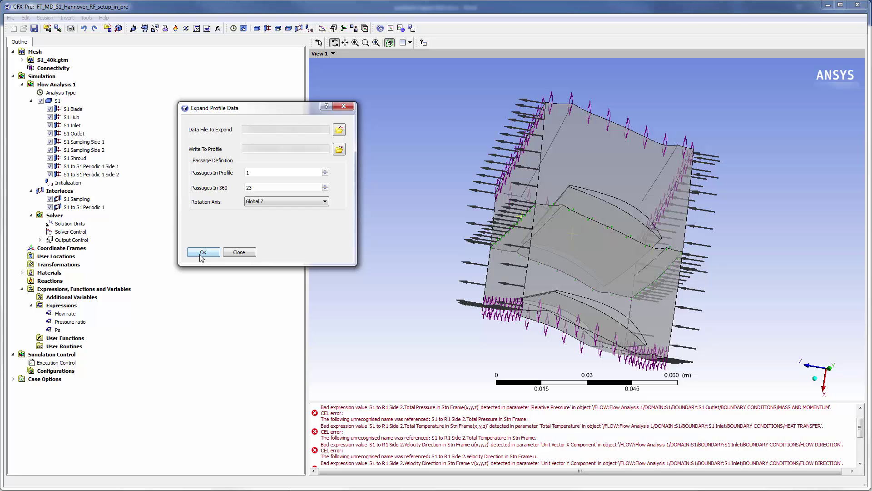
pyautogui.click(202, 253)
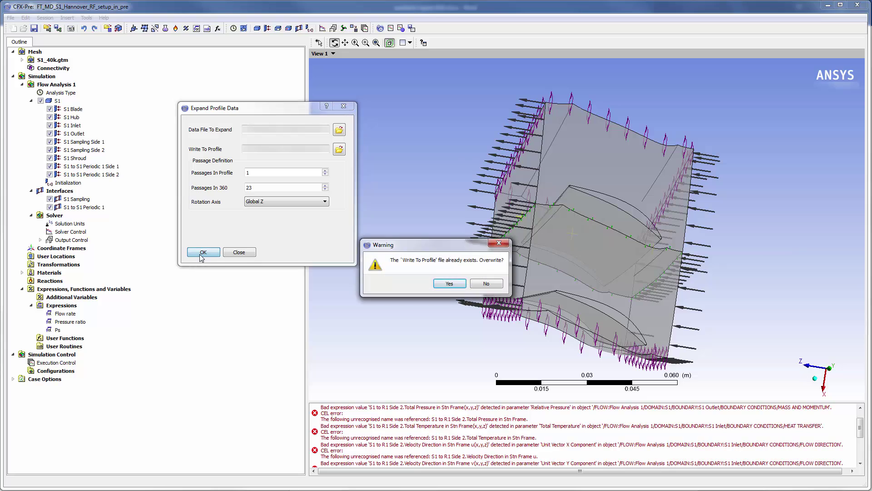
pyautogui.click(448, 284)
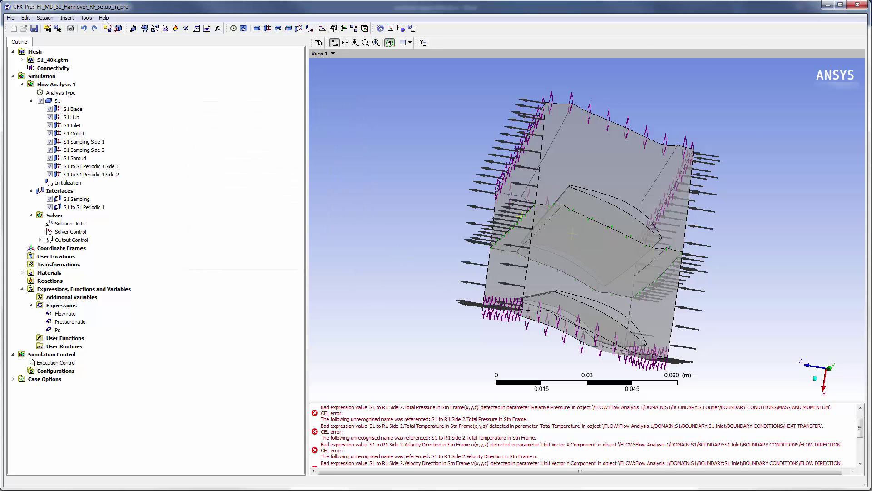
# - Rerun the profile expansion with 27 passages in 360 about Global Z, overwriting again
pyautogui.click(86, 17)
pyautogui.click(109, 43)
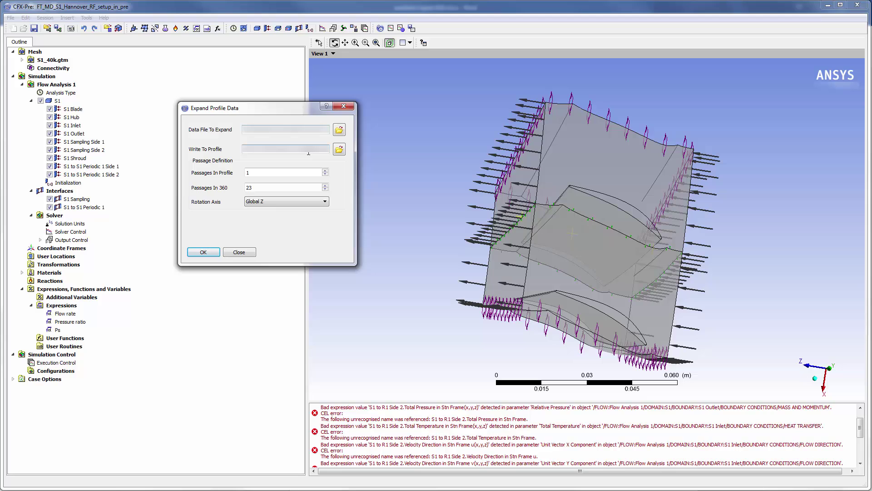
pyautogui.click(268, 188)
pyautogui.click(203, 251)
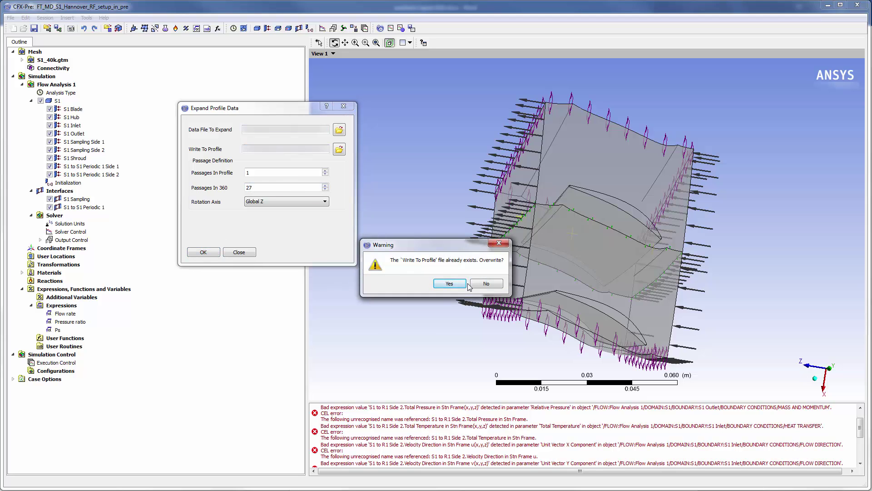
pyautogui.click(450, 284)
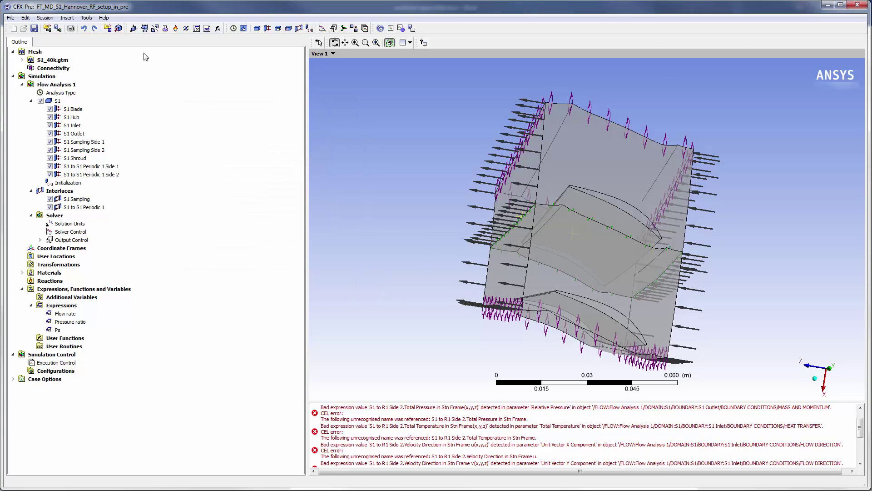
pyautogui.click(86, 18)
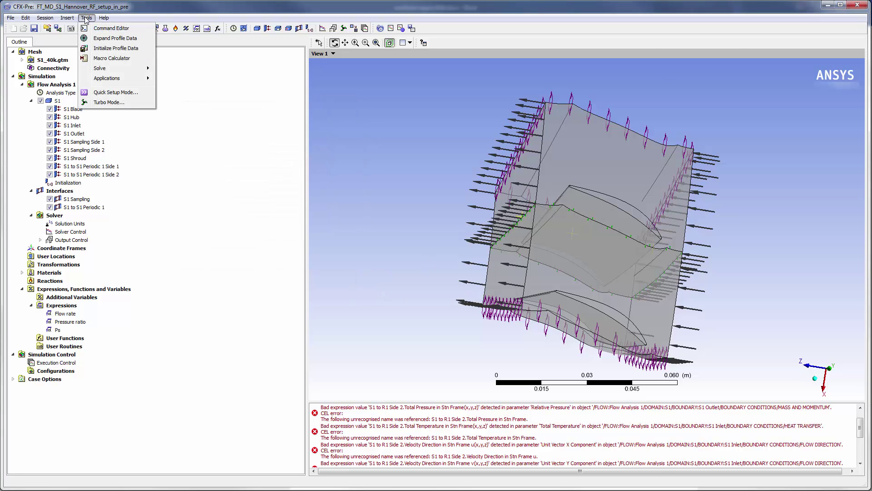
# - Initialize profile data from a chosen file, creating the S1 to R1 Side 2 function
pyautogui.click(115, 48)
pyautogui.click(285, 152)
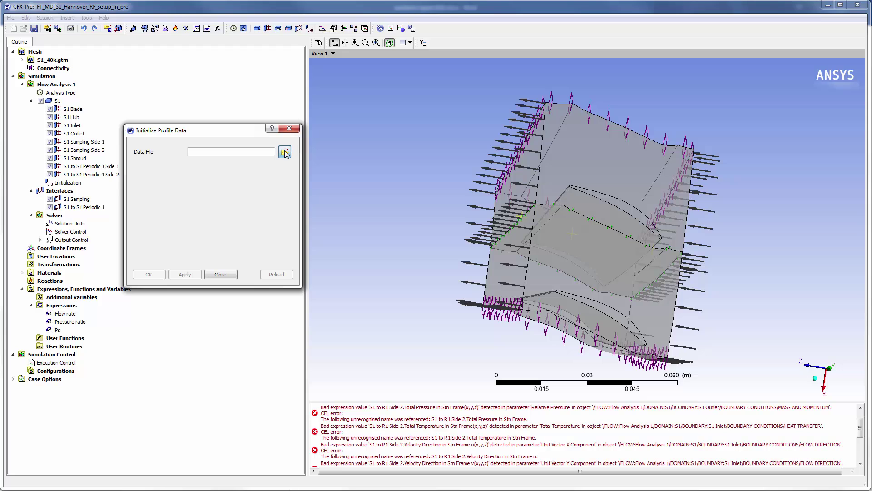
pyautogui.scroll(-1, 151, 249)
pyautogui.click(181, 275)
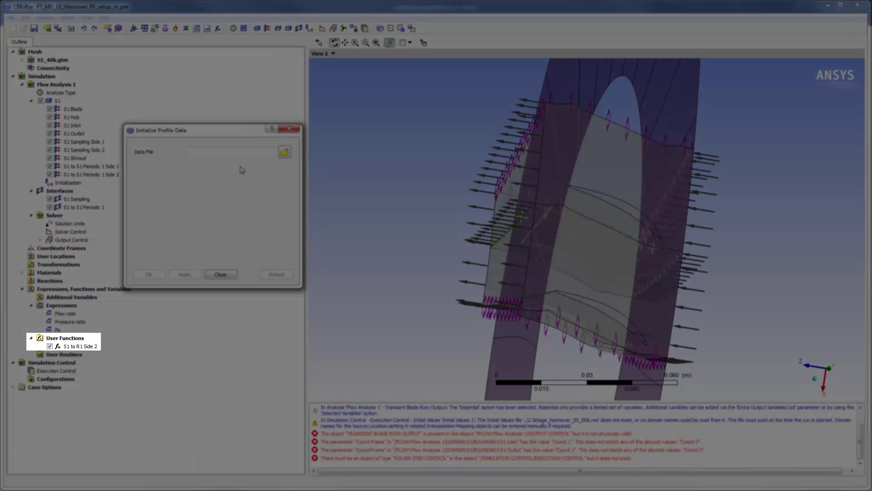
# - Load the outlet profile CSV to add the R2 to S1 Side 1 function
pyautogui.click(286, 152)
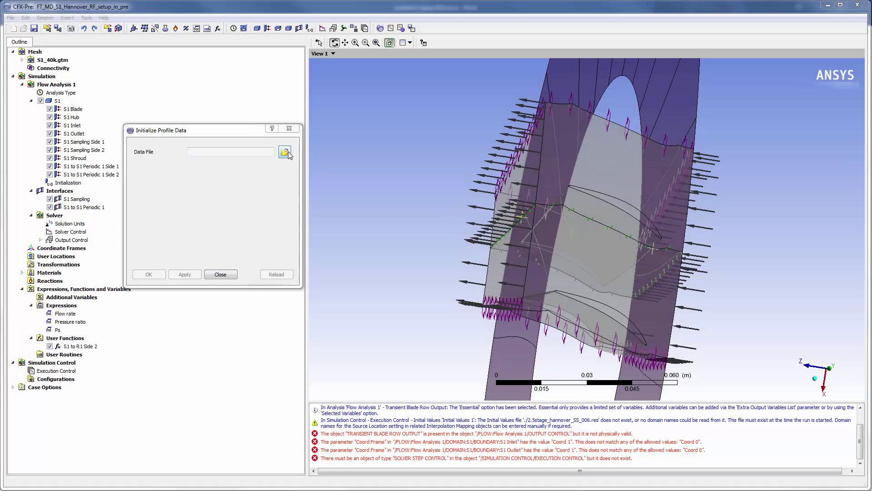
pyautogui.scroll(-1, 141, 200)
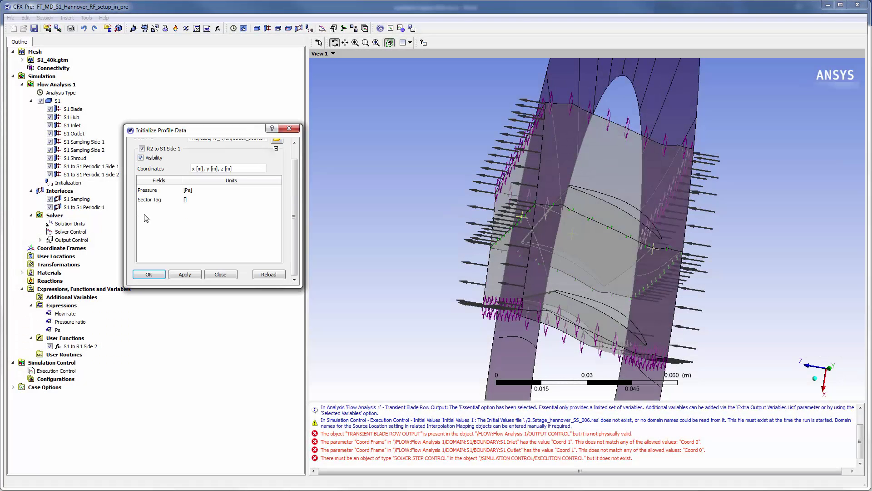
pyautogui.click(160, 276)
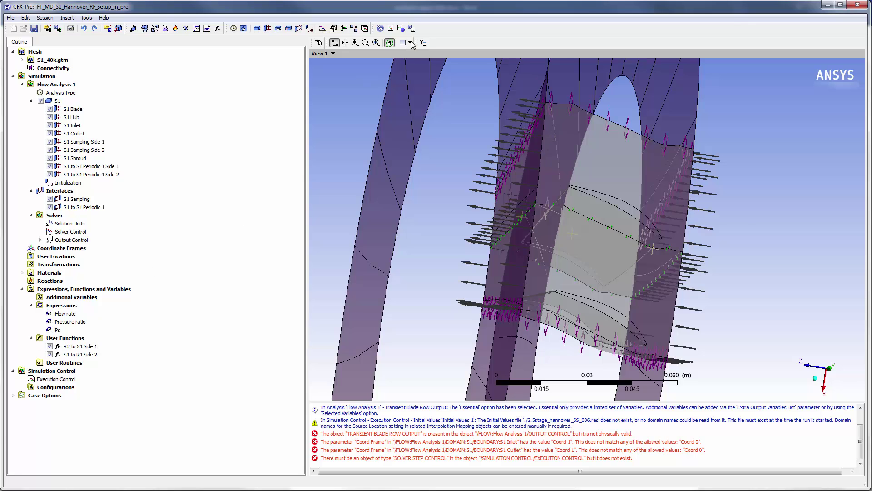
# - Fit the annulus face-on and open the R2 to S1 Side 1 user function details
pyautogui.click(376, 43)
pyautogui.moveTo(666, 227); pyautogui.dragTo(730, 201)
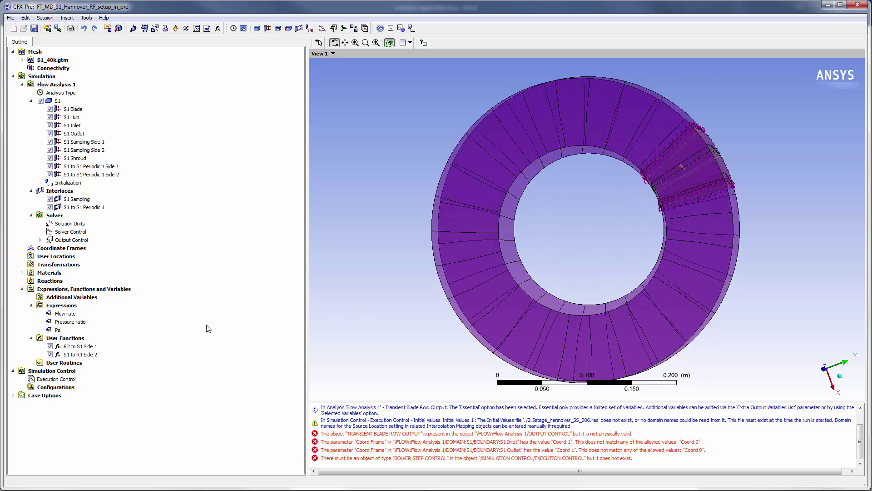
pyautogui.doubleClick(86, 347)
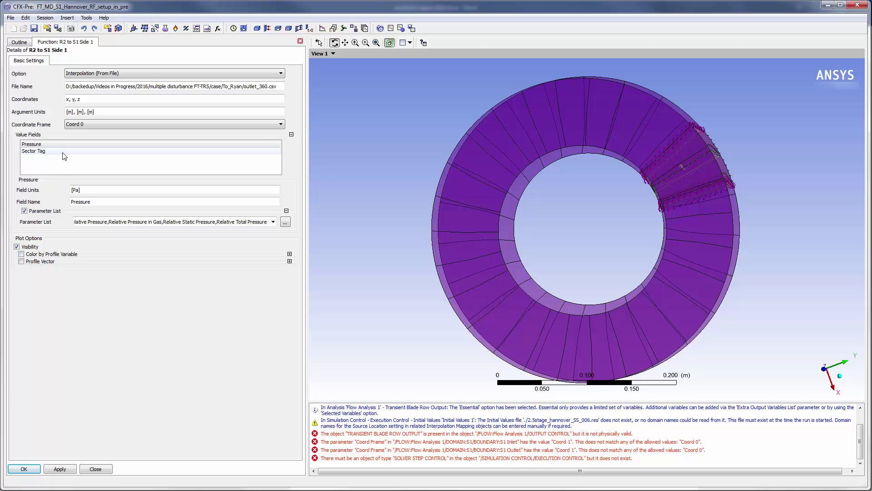
# - Colour the R2 to S1 Side 1 ring by Pressure, then close its tab
pyautogui.click(21, 254)
pyautogui.click(128, 265)
pyautogui.click(128, 264)
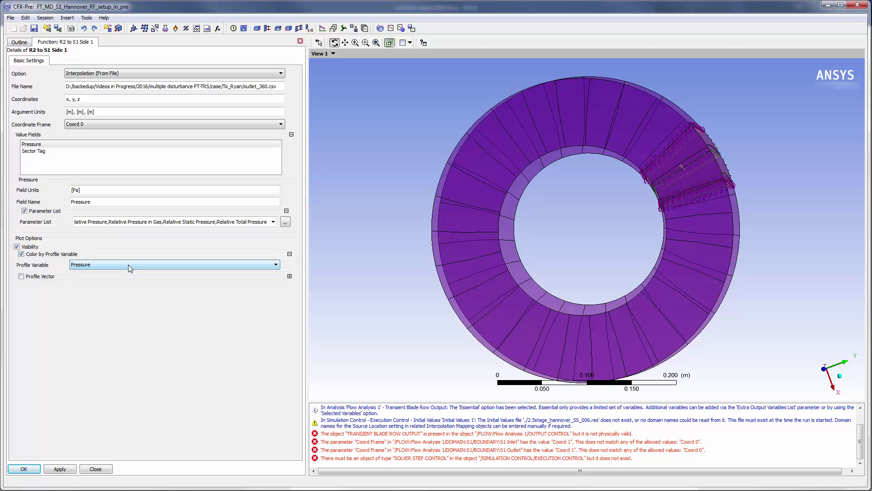
pyautogui.click(68, 472)
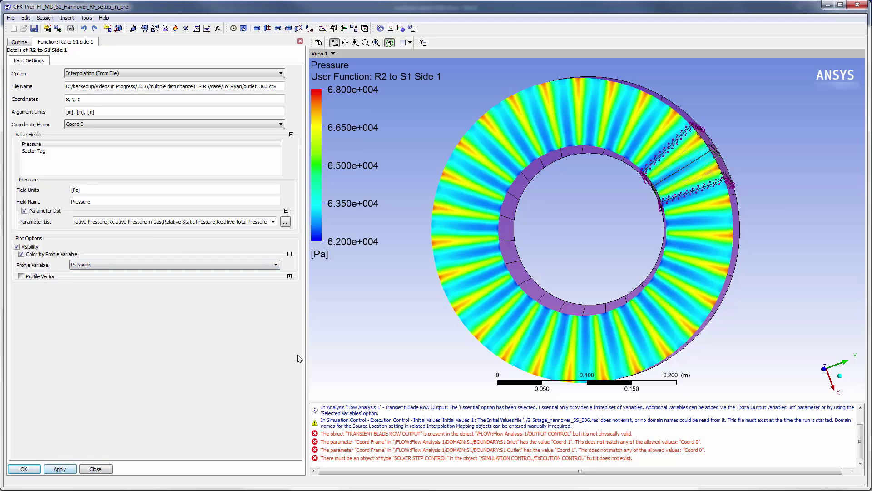
pyautogui.moveTo(570, 257); pyautogui.dragTo(555, 258)
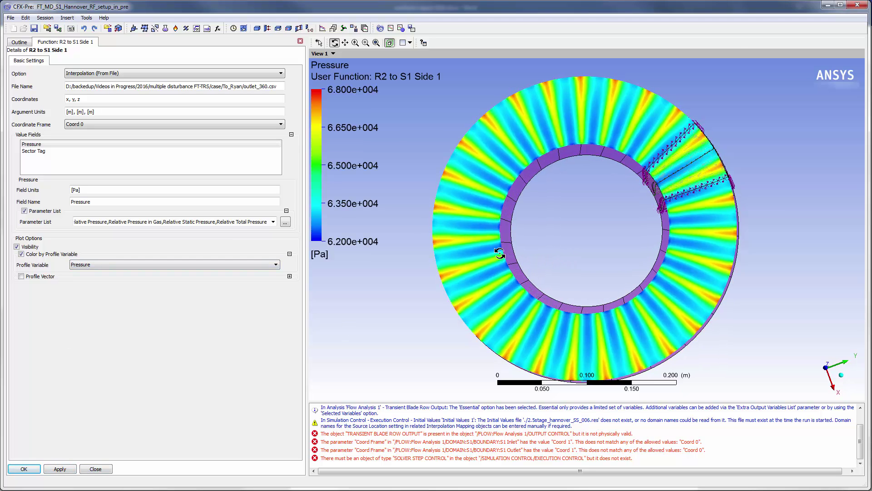
pyautogui.click(301, 41)
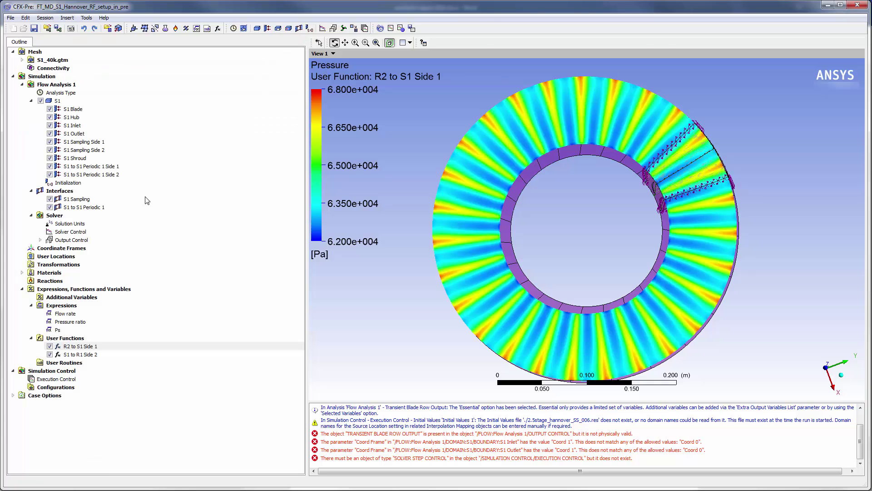
# - Preview the S1 to R1 Side 2 profile coloured by Total Pressure in Stn Frame
pyautogui.doubleClick(71, 355)
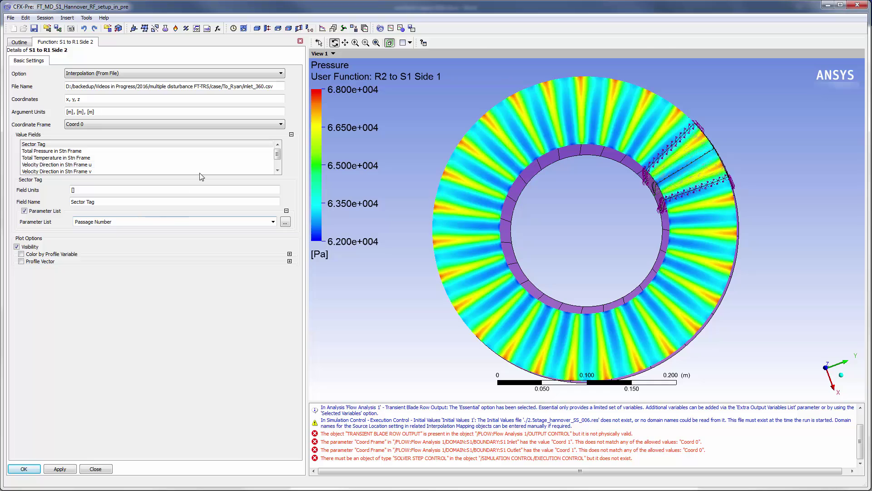
pyautogui.scroll(-2, 277, 166)
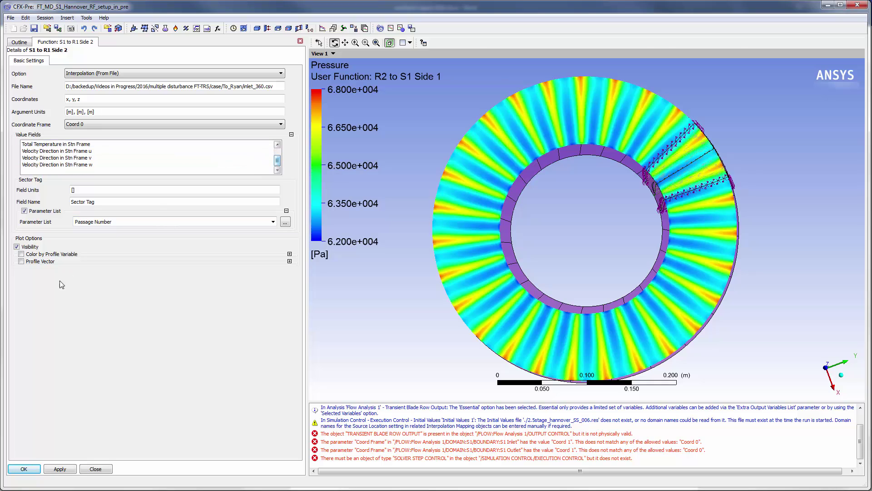
pyautogui.click(21, 254)
pyautogui.click(118, 266)
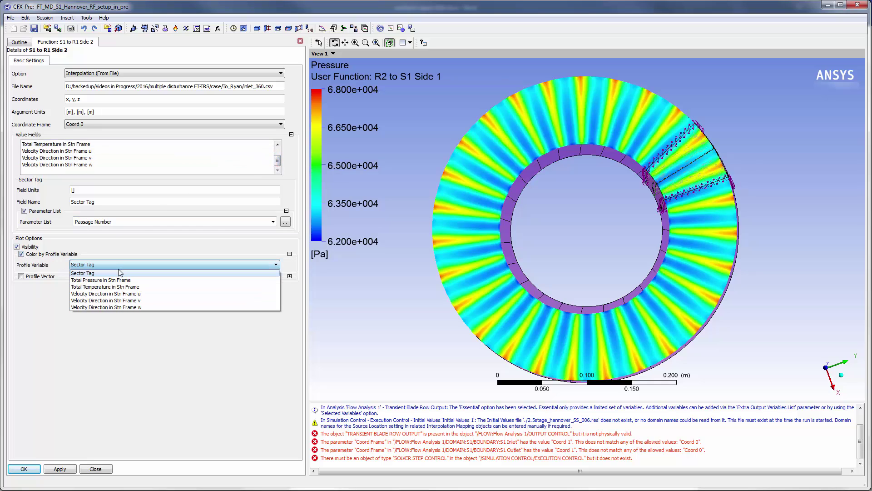
pyautogui.click(119, 279)
pyautogui.click(60, 469)
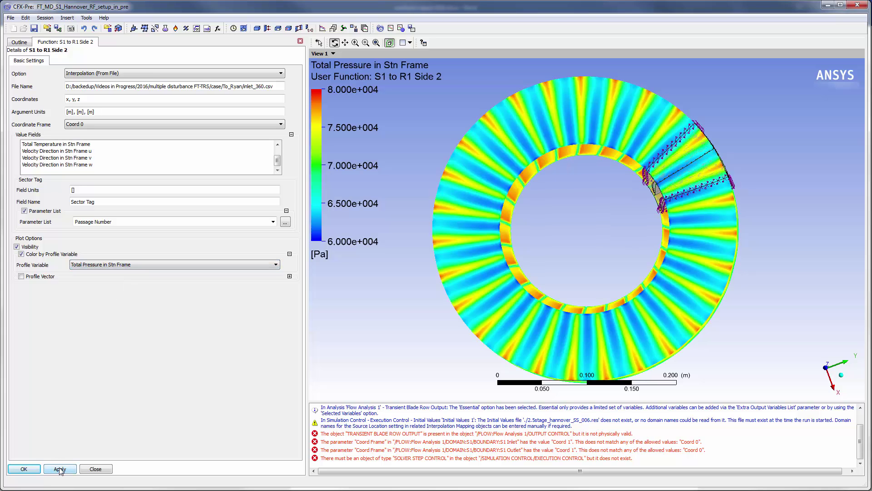
pyautogui.moveTo(607, 278); pyautogui.dragTo(434, 277)
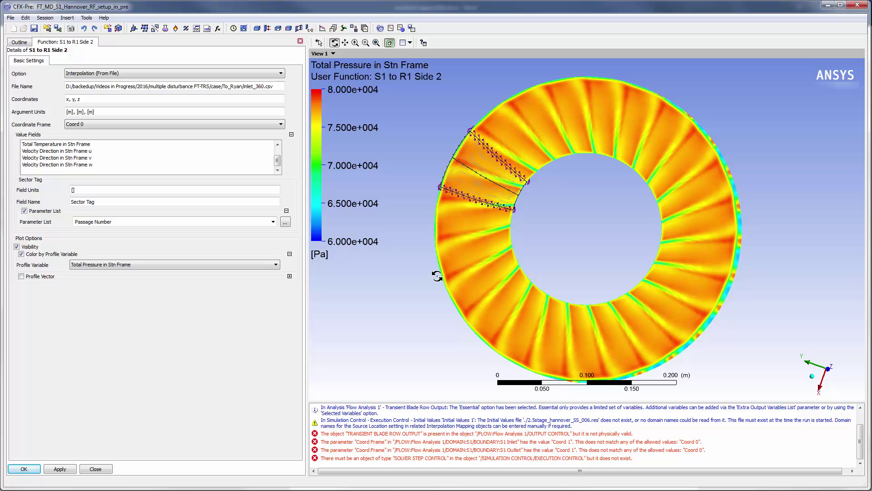
pyautogui.click(300, 41)
# - Hide the R2 to S1 Side 1 and S1 to R1 Side 2 profile displays
pyautogui.click(49, 347)
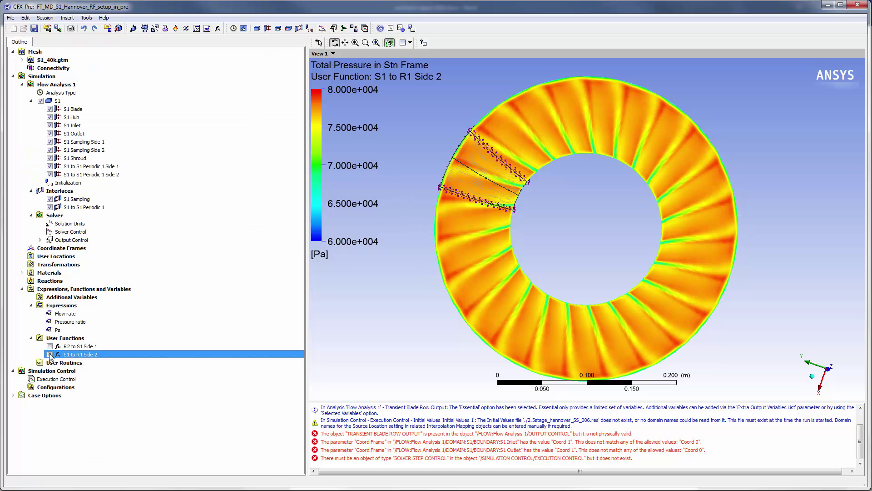
pyautogui.click(50, 354)
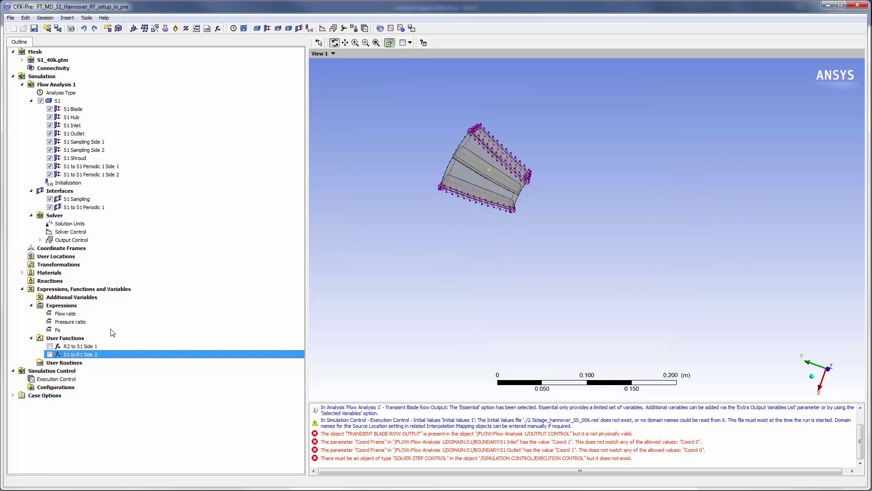
pyautogui.moveTo(458, 205); pyautogui.dragTo(264, 176)
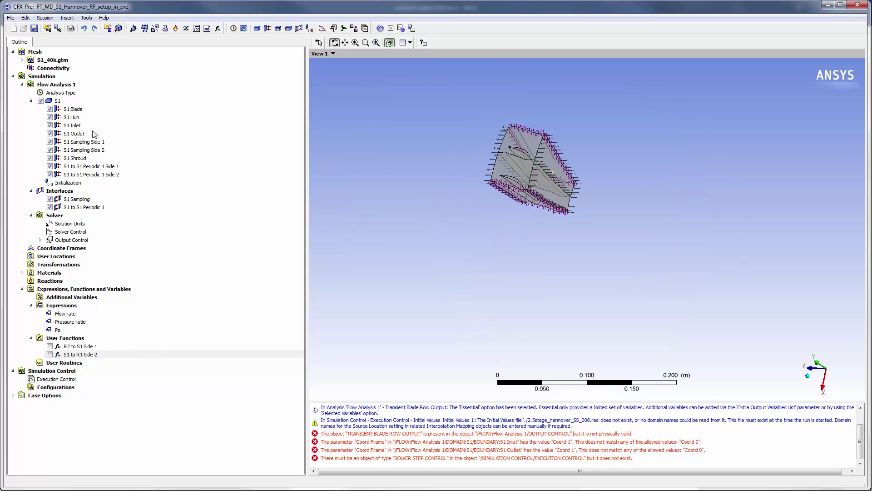
# - Keep S1 Inlet on S1 to R1 Side 2 and switch S1 Outlet to R2 to S1 Side 1
pyautogui.doubleClick(72, 127)
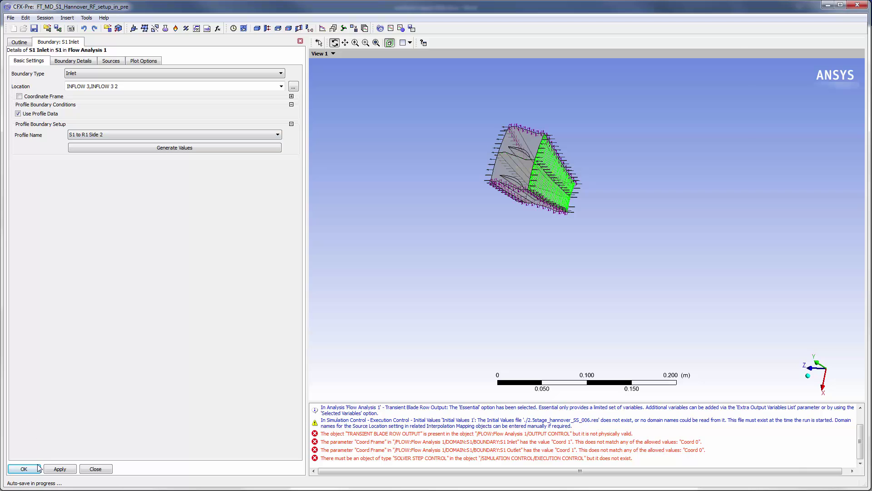
pyautogui.click(38, 469)
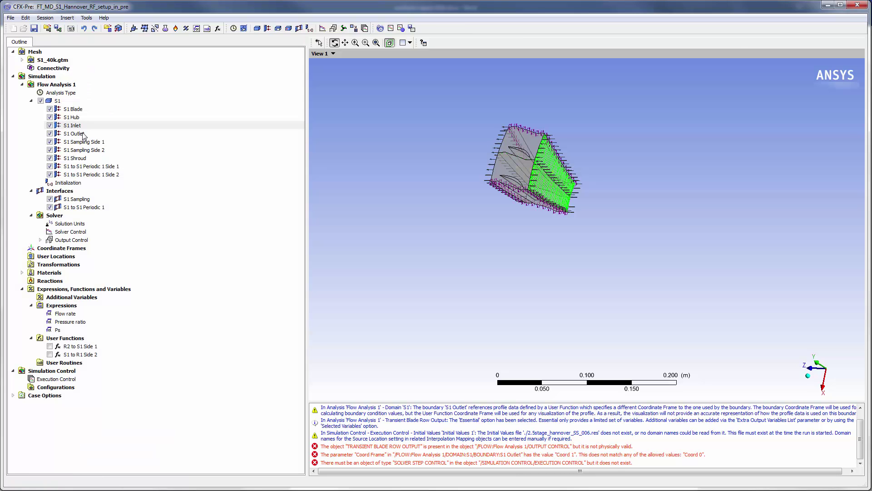
pyautogui.doubleClick(83, 135)
pyautogui.click(93, 135)
pyautogui.click(100, 146)
pyautogui.click(60, 468)
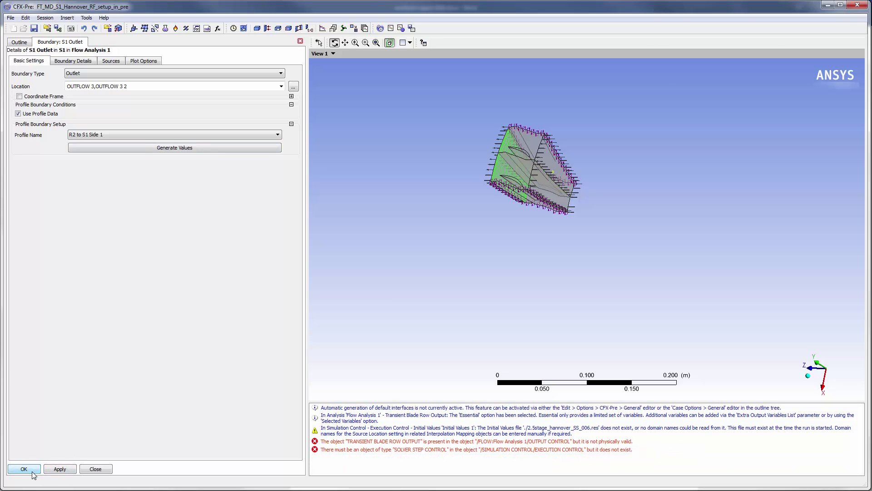
pyautogui.click(23, 468)
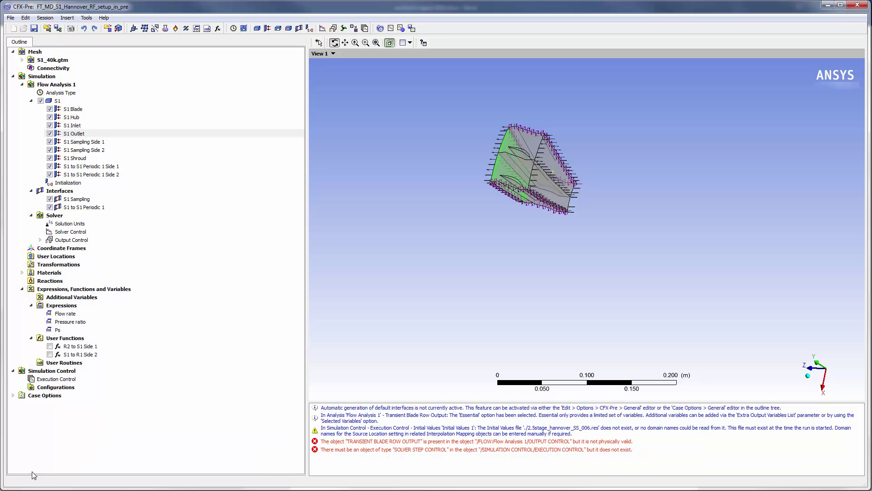
# - Insert coordinate frame Coord 1 defined by Axis Points
pyautogui.rightClick(69, 253)
pyautogui.moveTo(91, 254)
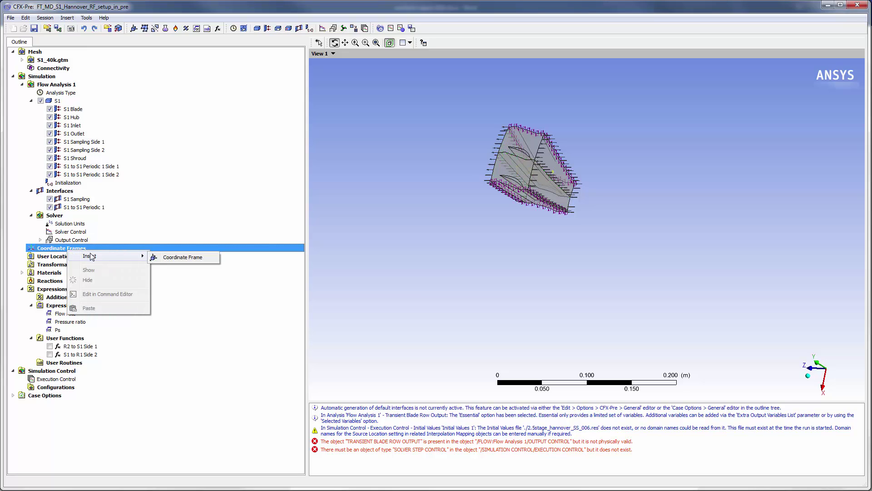
pyautogui.click(171, 254)
pyautogui.click(189, 292)
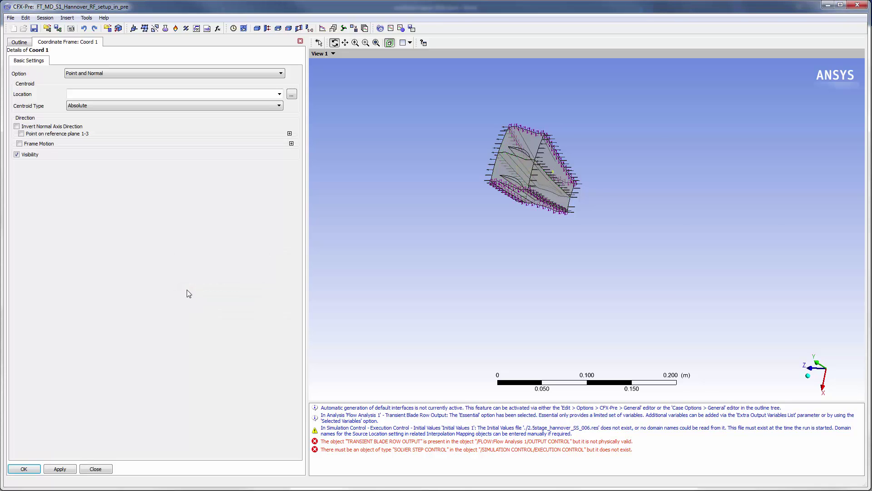
pyautogui.click(271, 73)
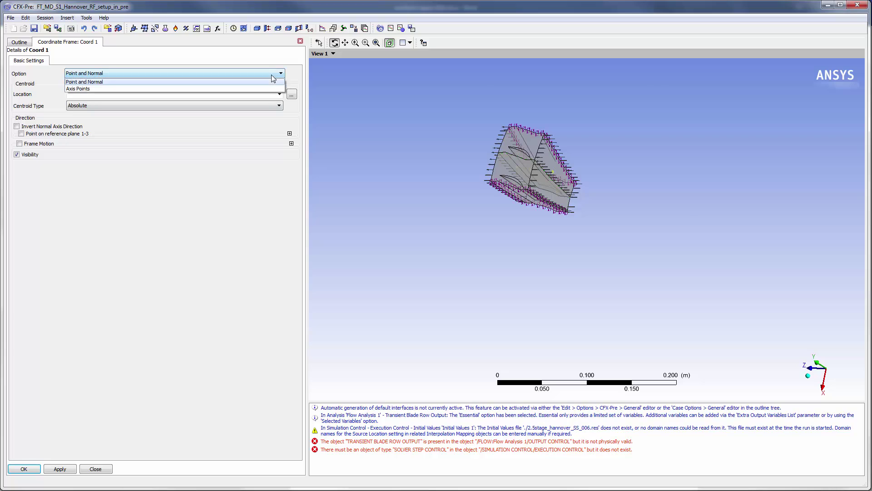
pyautogui.click(271, 86)
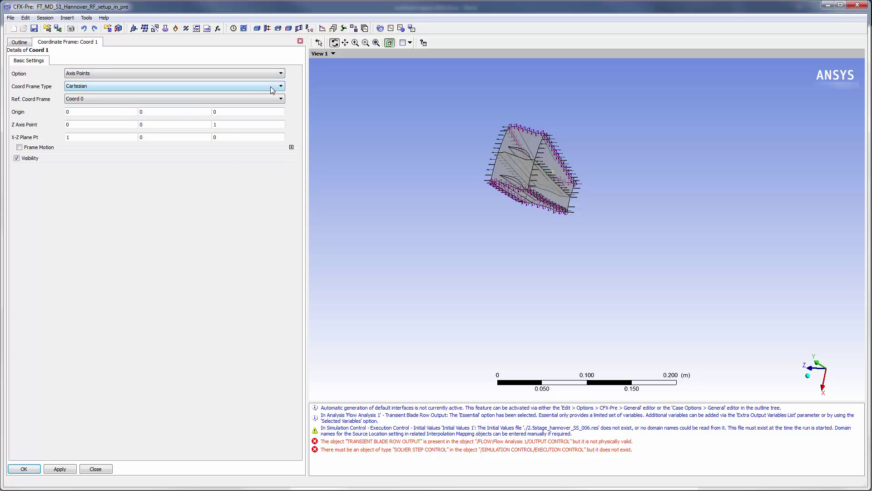
# - Make Coord 1 rotate at 17100 rev min^-1 and confirm the settings
pyautogui.click(20, 148)
pyautogui.click(97, 158)
pyautogui.click(97, 173)
pyautogui.click(114, 171)
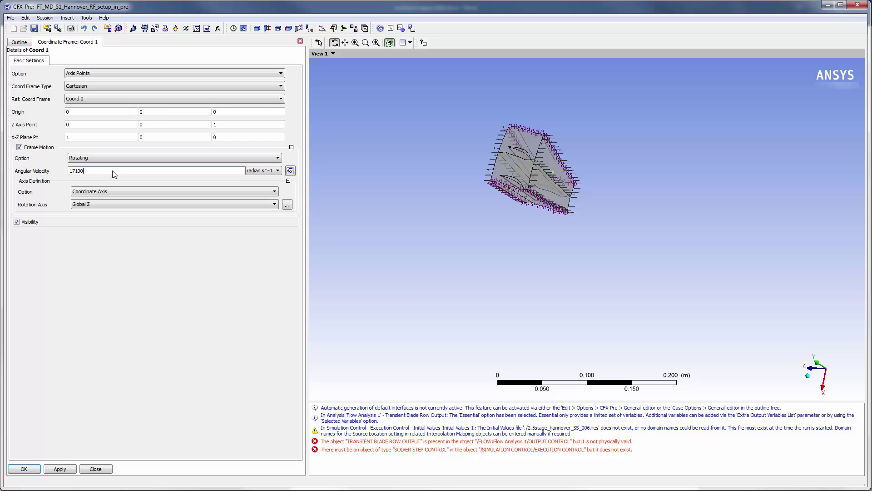
pyautogui.click(268, 172)
pyautogui.click(265, 183)
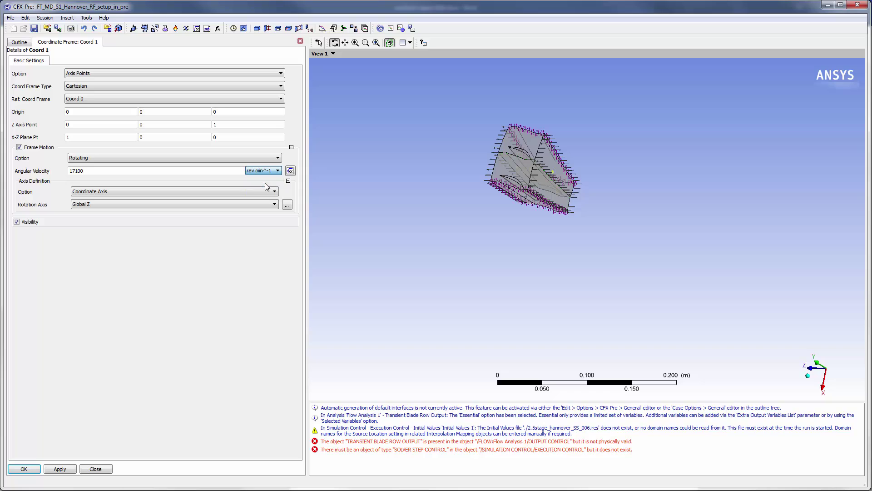
pyautogui.click(67, 468)
pyautogui.click(24, 469)
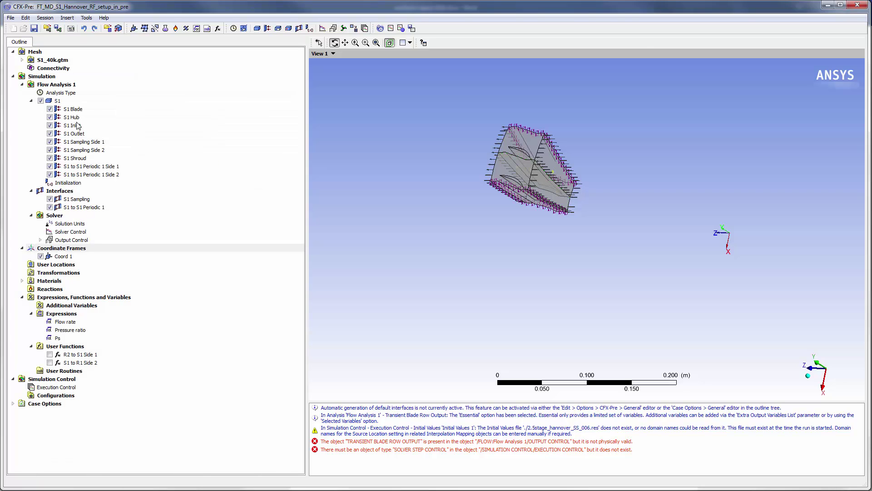
# - Set the S1 Inlet boundary's coordinate frame to Coord 1
pyautogui.doubleClick(73, 126)
pyautogui.click(19, 97)
pyautogui.click(117, 106)
pyautogui.click(119, 122)
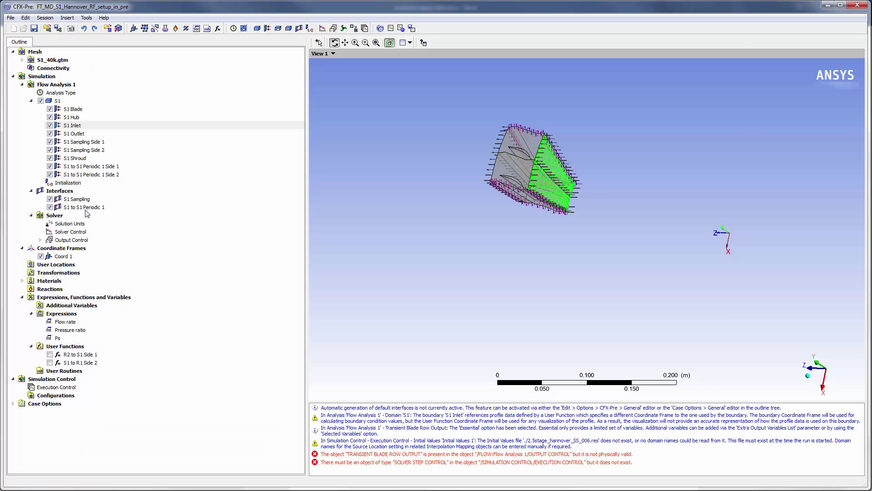
# - Set the S1 Outlet boundary's coordinate frame to Coord 1 and confirm
pyautogui.doubleClick(74, 133)
pyautogui.click(25, 96)
pyautogui.click(91, 107)
pyautogui.click(96, 122)
pyautogui.click(33, 470)
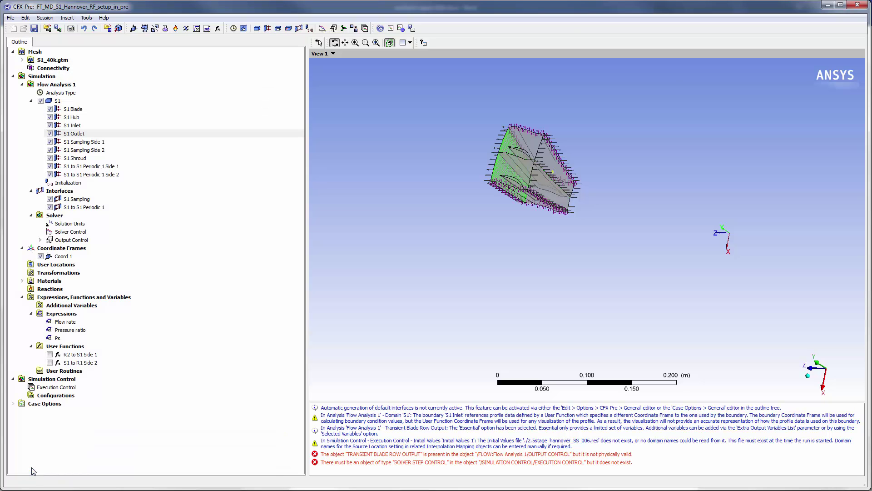